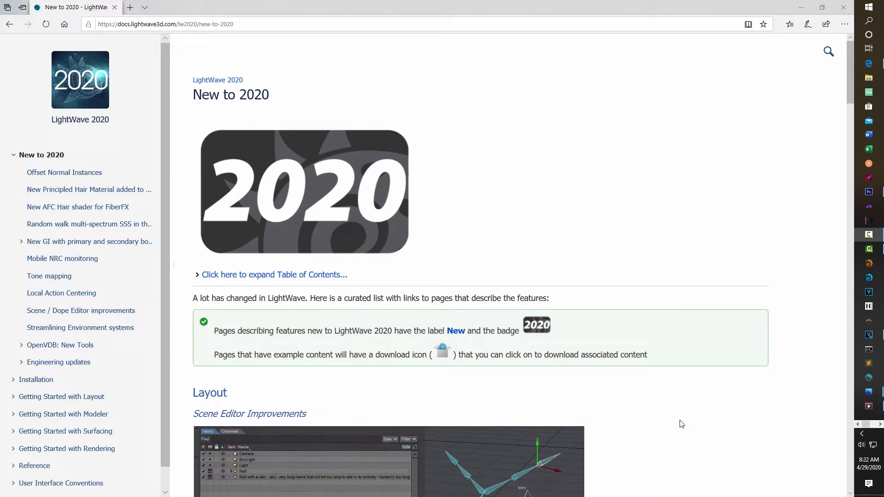
Expand the table of contents on the 'New to 2020' page.
{"action": "scroll", "coordinate": [682, 424], "scroll_direction": "down", "scroll_amount": 3}
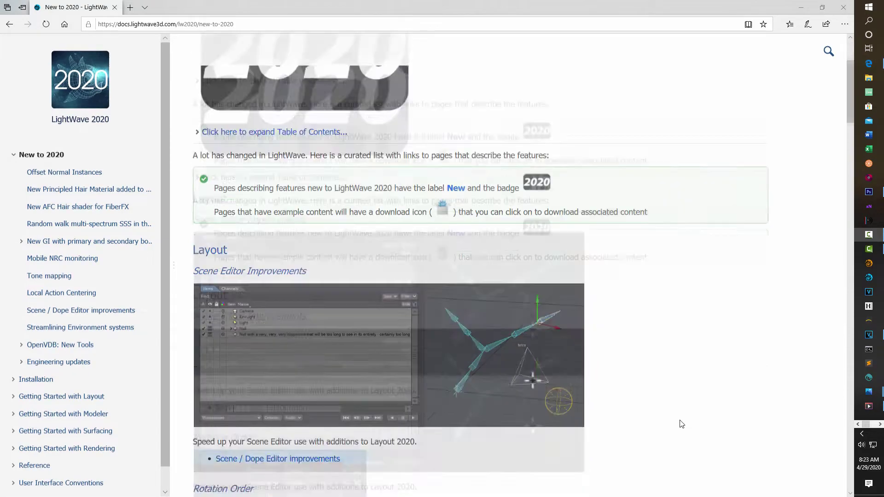
{"action": "scroll", "coordinate": [681, 422], "scroll_direction": "up", "scroll_amount": 1}
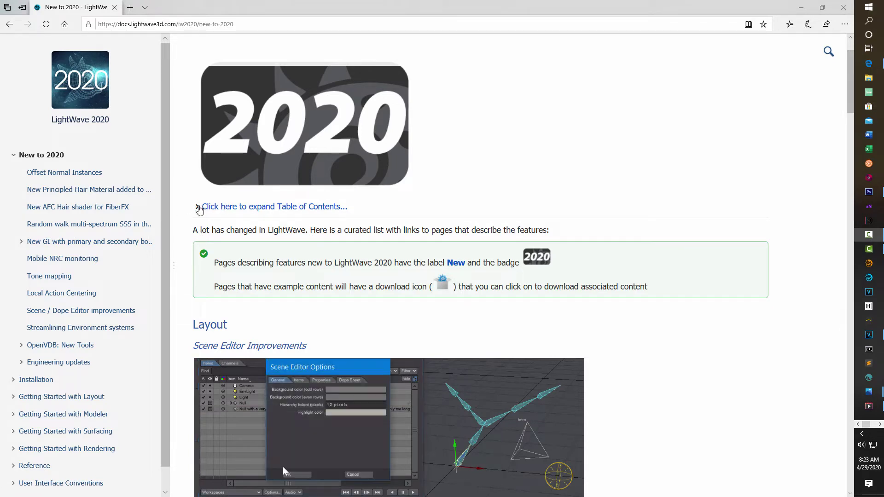
{"action": "left_click", "coordinate": [198, 206]}
Jump to the New Global Illumination methodology section under Rendering.
{"action": "scroll", "coordinate": [444, 213], "scroll_direction": "down", "scroll_amount": 3}
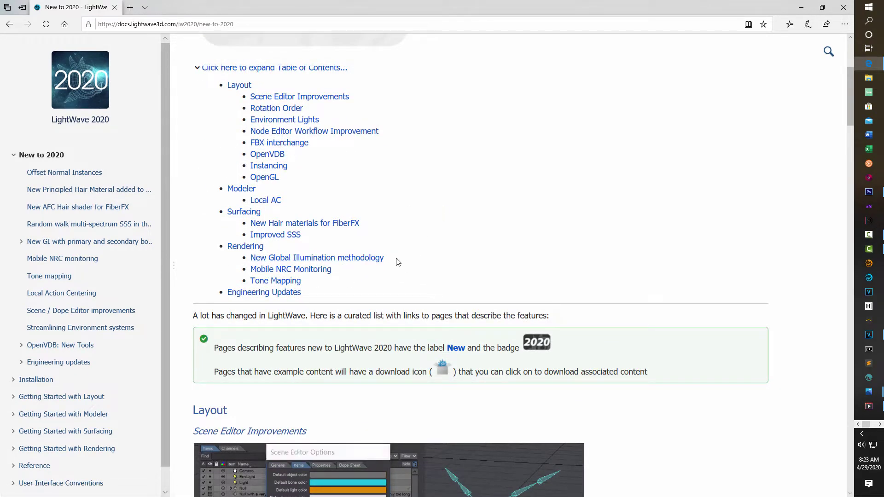
{"action": "left_click", "coordinate": [361, 260]}
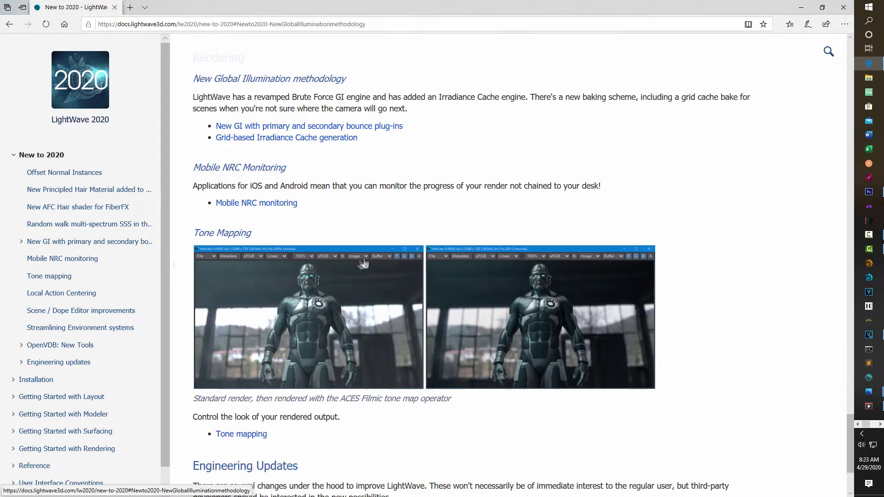
{"action": "scroll", "coordinate": [521, 189], "scroll_direction": "down", "scroll_amount": 3}
{"action": "scroll", "coordinate": [519, 203], "scroll_direction": "up", "scroll_amount": 9}
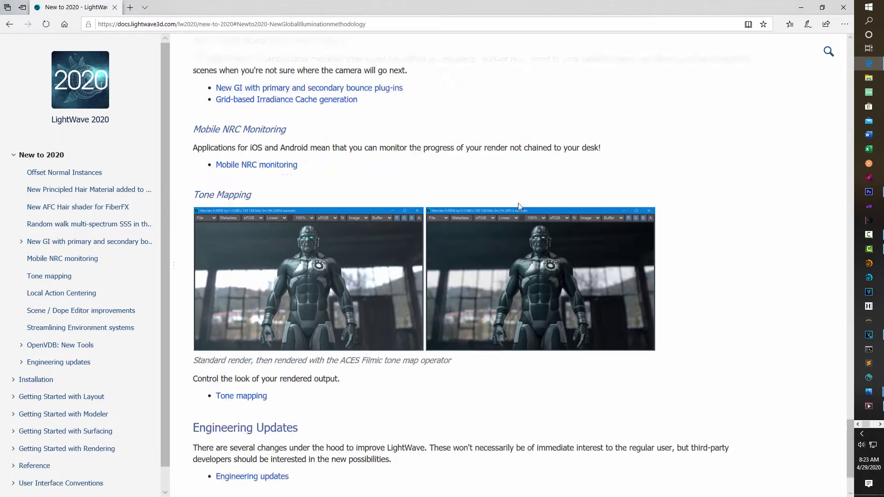
{"action": "scroll", "coordinate": [518, 203], "scroll_direction": "down", "scroll_amount": 1}
{"action": "scroll", "coordinate": [237, 290], "scroll_direction": "down", "scroll_amount": 1}
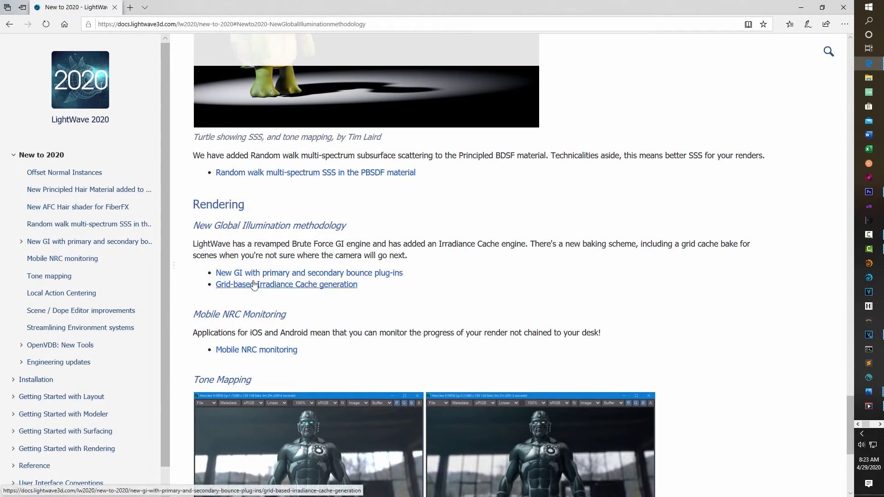
Open the 'New GI with primary and secondary bounce plug-ins' page and scroll through it.
{"action": "left_click", "coordinate": [345, 276]}
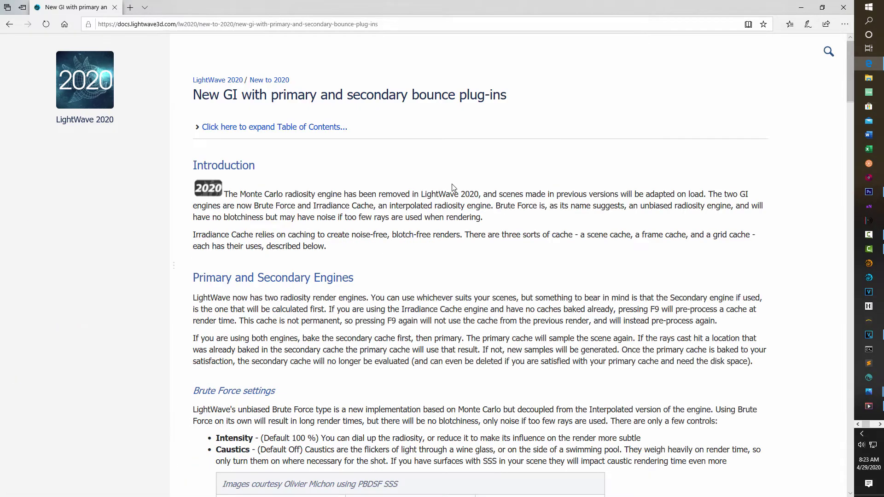
{"action": "scroll", "coordinate": [452, 188], "scroll_direction": "down", "scroll_amount": 20}
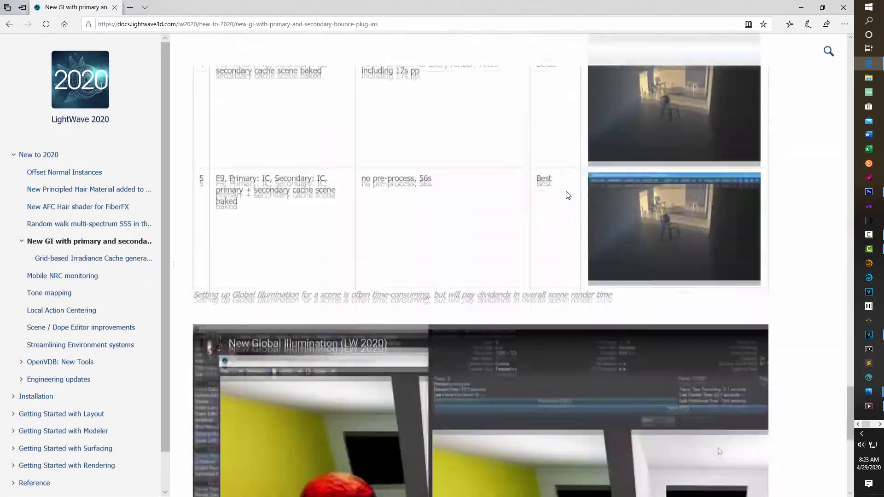
{"action": "scroll", "coordinate": [565, 192], "scroll_direction": "up", "scroll_amount": 5}
{"action": "scroll", "coordinate": [565, 190], "scroll_direction": "down", "scroll_amount": 2}
{"action": "scroll", "coordinate": [566, 190], "scroll_direction": "up", "scroll_amount": 6}
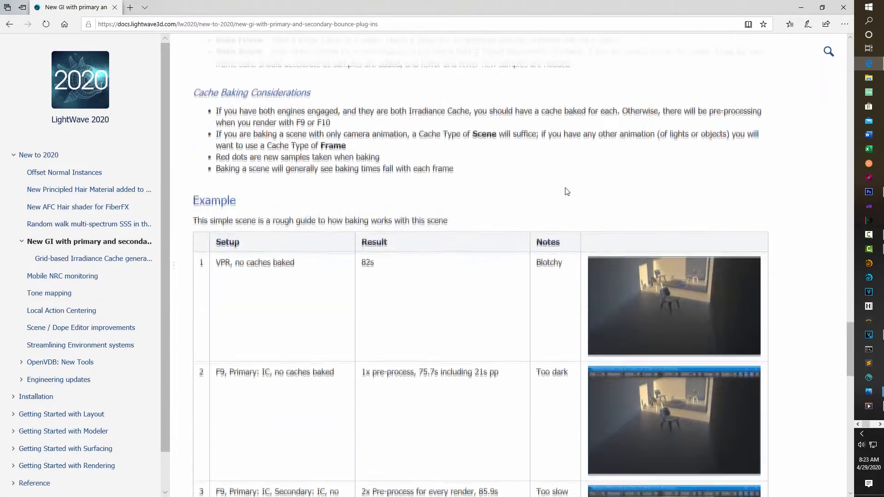
{"action": "scroll", "coordinate": [567, 191], "scroll_direction": "down", "scroll_amount": 9}
{"action": "scroll", "coordinate": [564, 194], "scroll_direction": "down", "scroll_amount": 4}
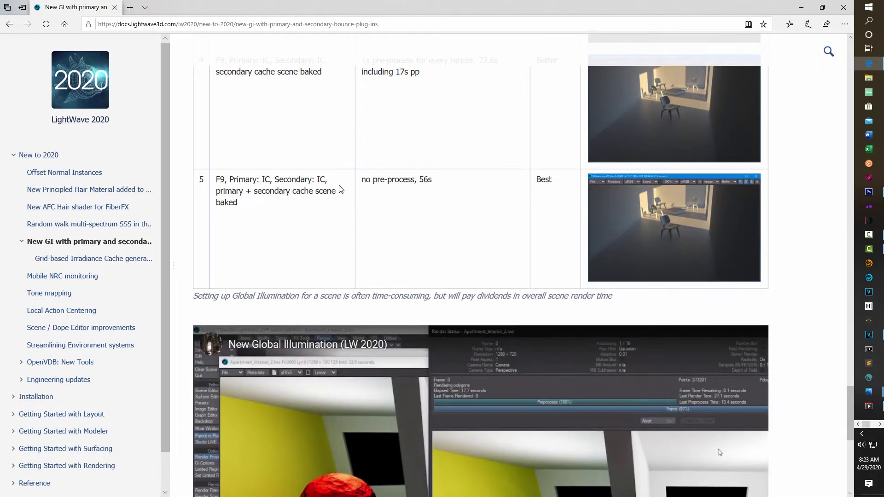
{"action": "scroll", "coordinate": [340, 189], "scroll_direction": "up", "scroll_amount": 13}
{"action": "scroll", "coordinate": [340, 190], "scroll_direction": "down", "scroll_amount": 7}
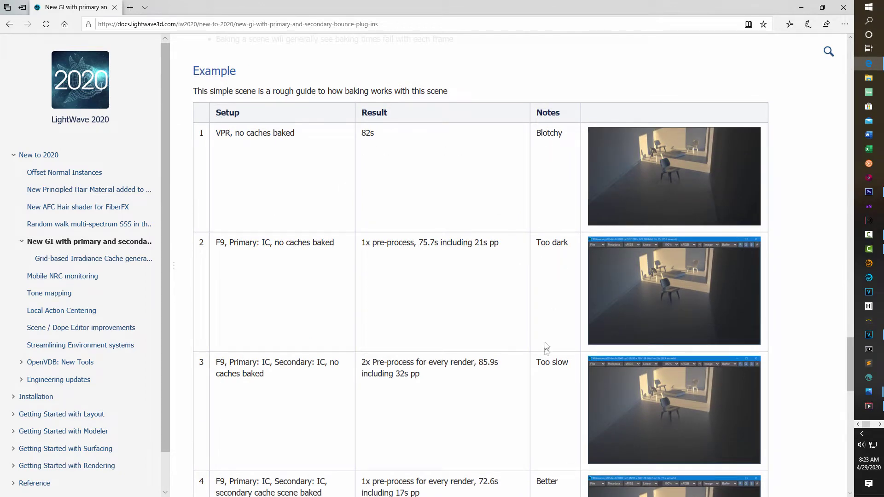
Review the Example results table of cache baking, then return to LightWave Layout.
{"action": "scroll", "coordinate": [552, 384], "scroll_direction": "down", "scroll_amount": 2}
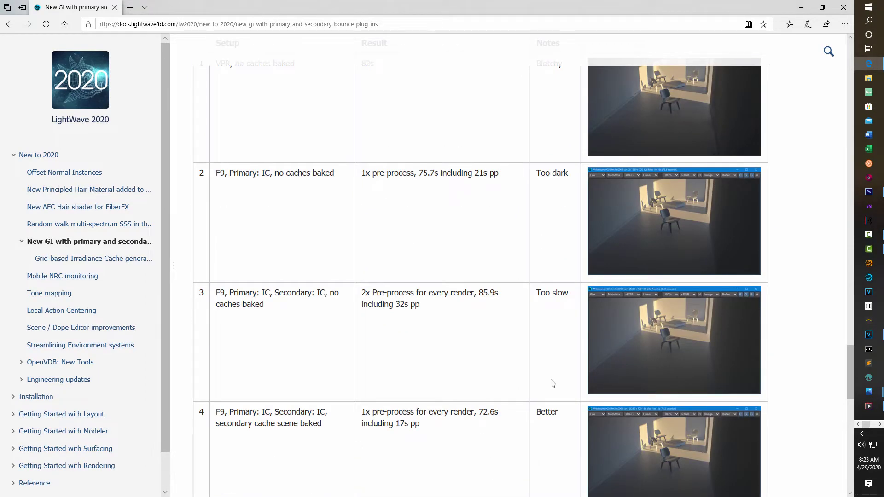
{"action": "scroll", "coordinate": [555, 333], "scroll_direction": "down", "scroll_amount": 4}
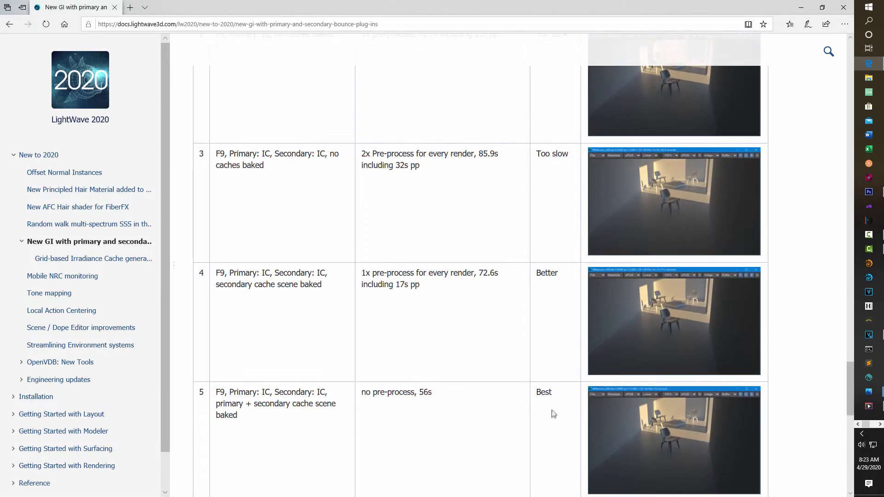
{"action": "scroll", "coordinate": [552, 368], "scroll_direction": "down", "scroll_amount": 3}
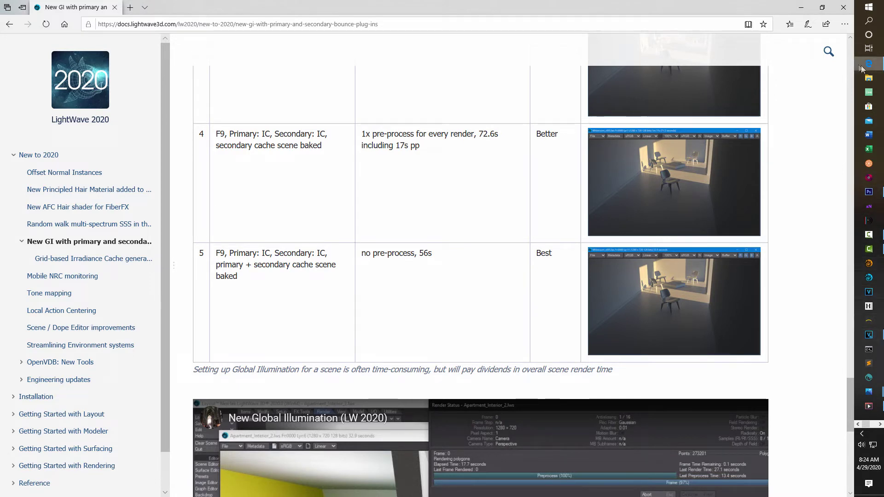
{"action": "left_click", "coordinate": [880, 424]}
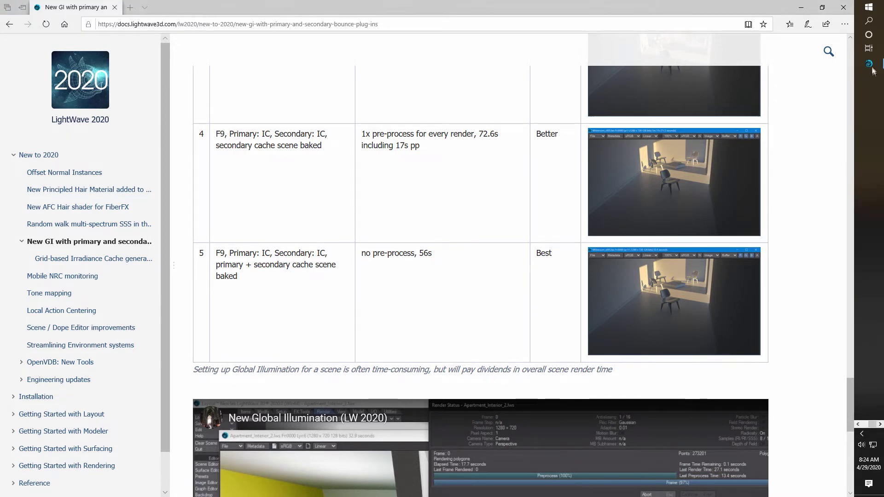
{"action": "left_click", "coordinate": [872, 69]}
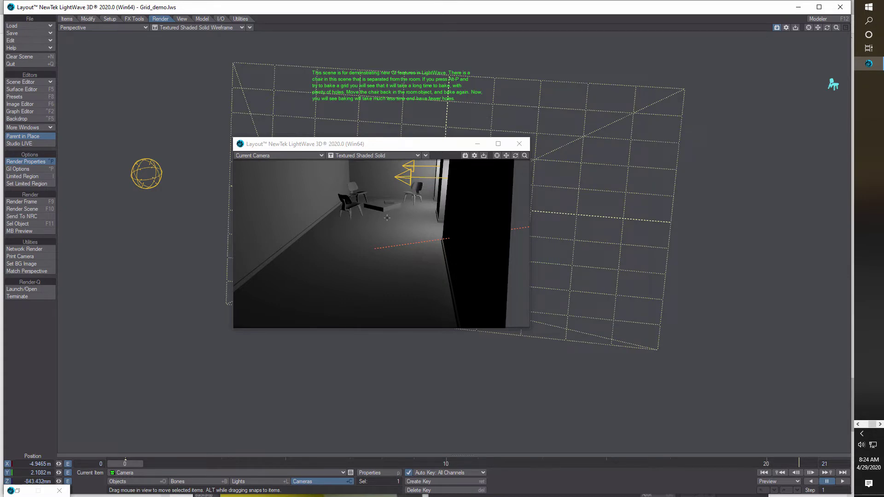
Set the camera's Minimum Samples to 6 and Maximum Samples to 18.
{"action": "left_click", "coordinate": [370, 473]}
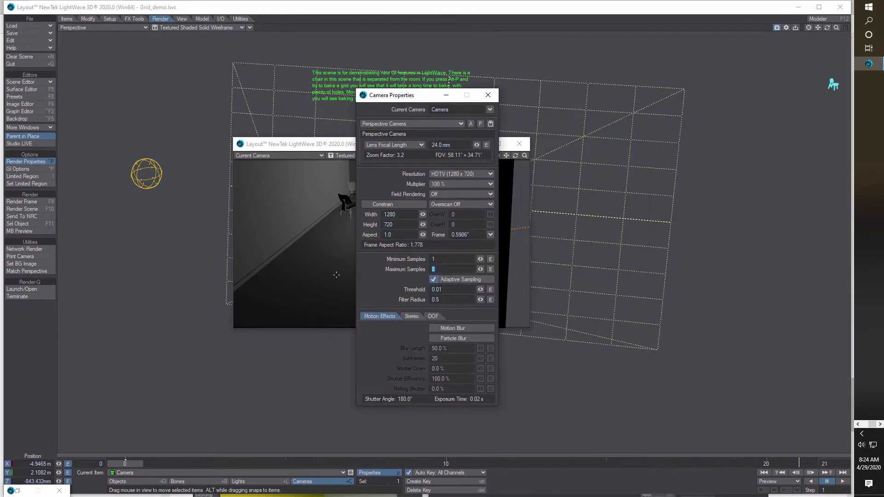
{"action": "type", "text": "1y"}
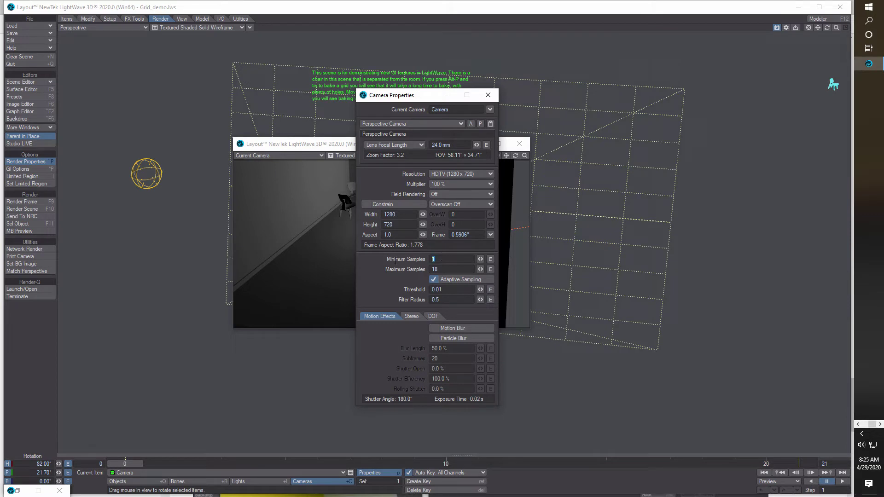
{"action": "left_click", "coordinate": [390, 264]}
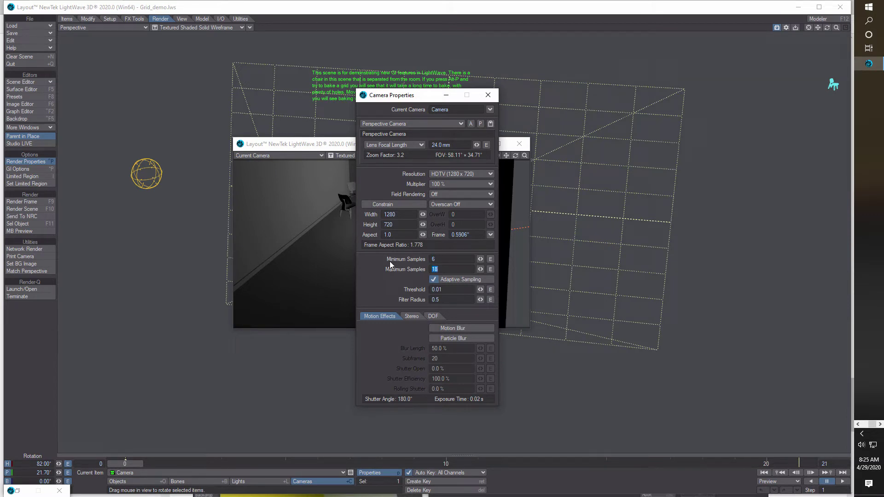
Set the camera Filter Radius to 0.8 and select the sun light.
{"action": "left_click", "coordinate": [435, 300]}
{"action": "key", "text": "BackSpace"}
{"action": "type", "text": ".8"}
{"action": "key", "text": "Return"}
{"action": "key", "text": "shift+l"}
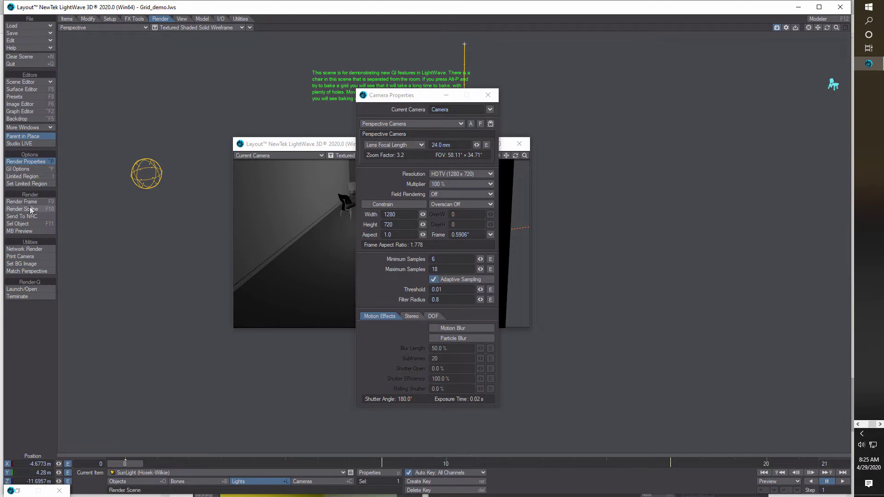
{"action": "left_click", "coordinate": [36, 163]}
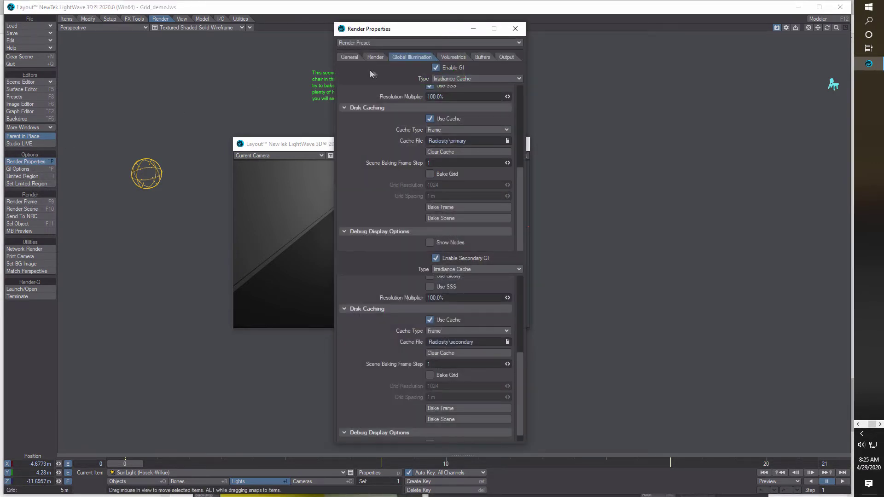
Select the Final_Render buffer and turn on its noise filtering.
{"action": "left_click", "coordinate": [484, 57]}
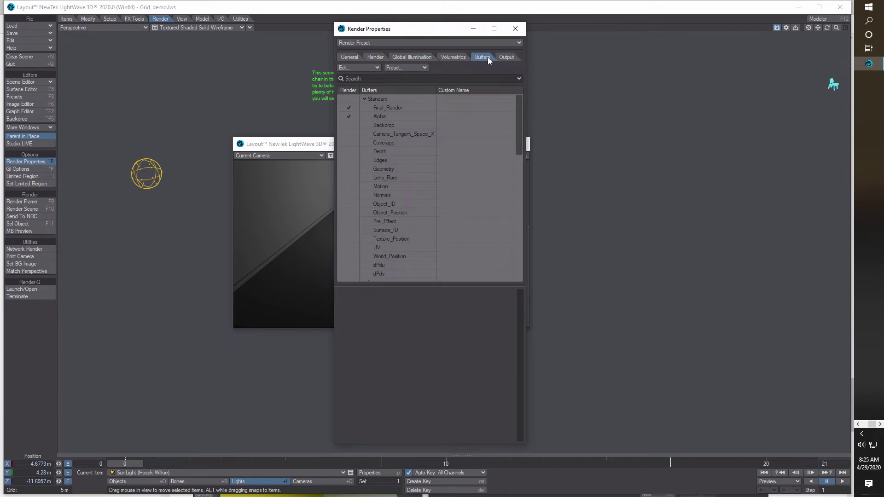
{"action": "left_click", "coordinate": [382, 109]}
{"action": "left_click", "coordinate": [431, 326]}
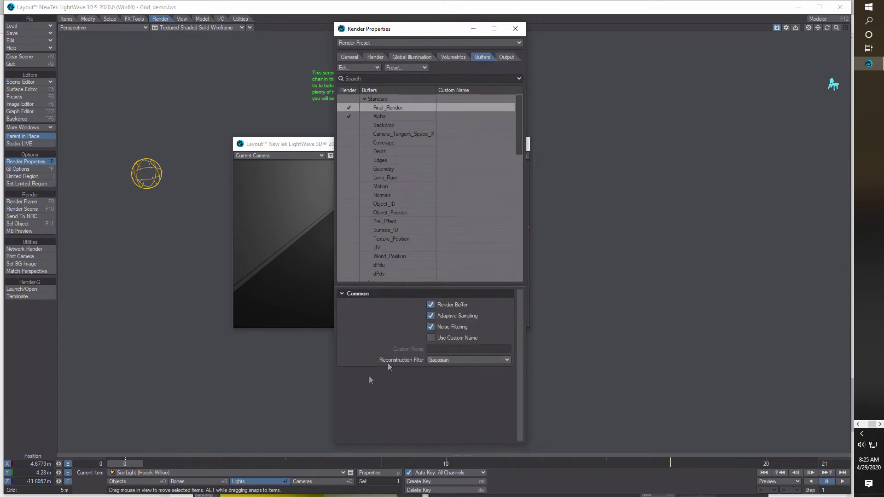
Keep Gaussian as the reconstruction filter.
{"action": "left_click", "coordinate": [507, 360]}
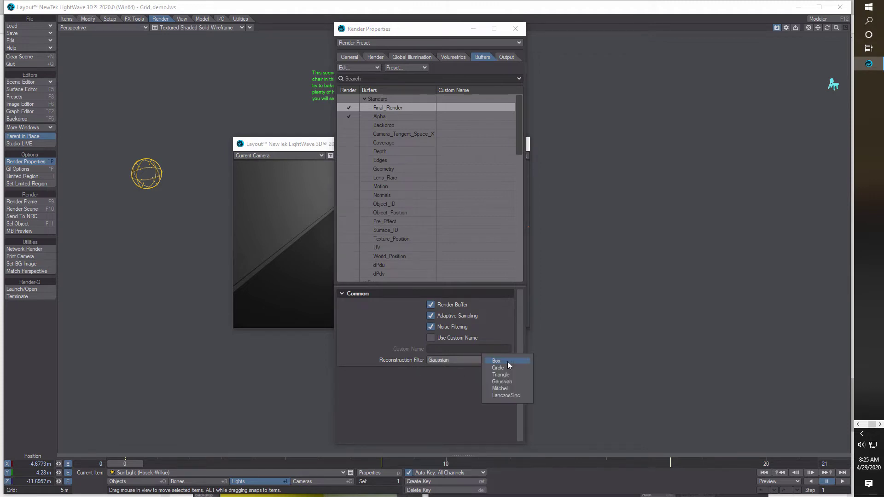
{"action": "left_click", "coordinate": [502, 381]}
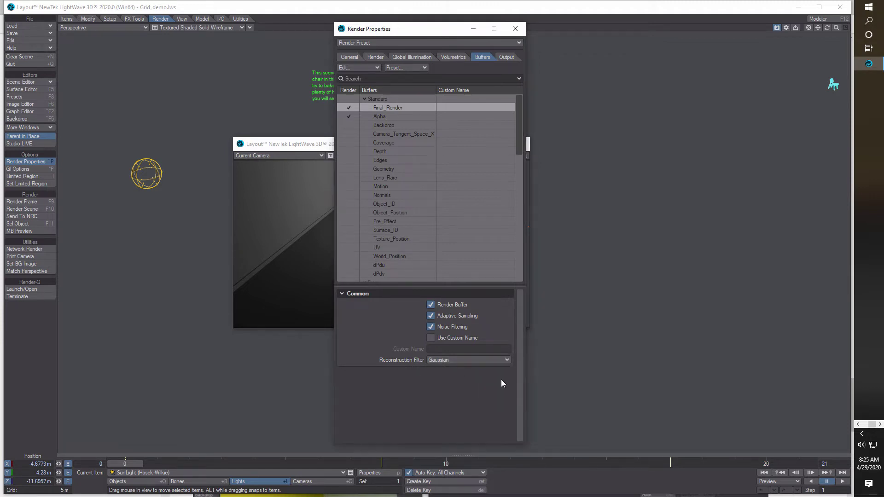
{"action": "left_click", "coordinate": [507, 361]}
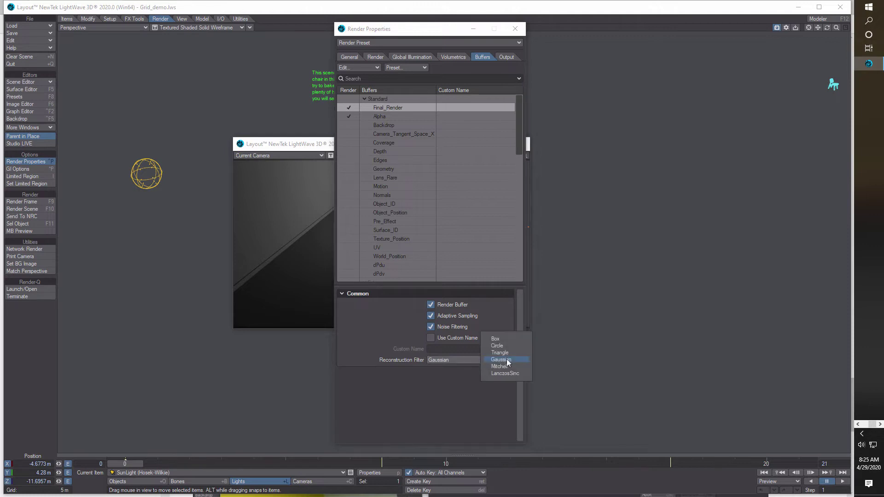
{"action": "left_click", "coordinate": [509, 359]}
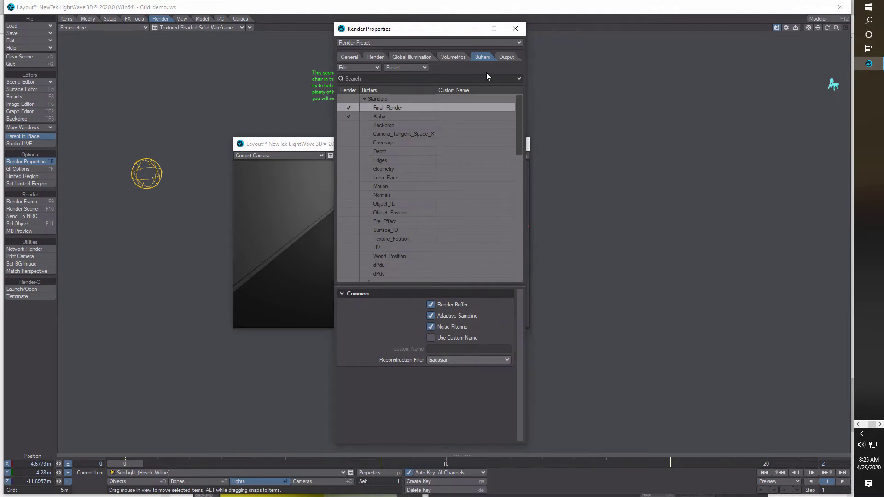
Minimize Render Properties to compare camera settings, then reopen it on the Render tab.
{"action": "left_click", "coordinate": [474, 30]}
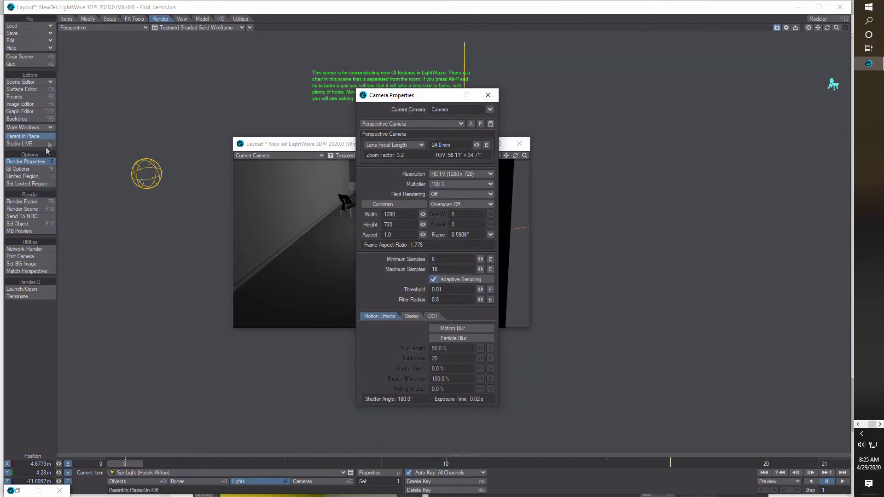
{"action": "left_click", "coordinate": [39, 164]}
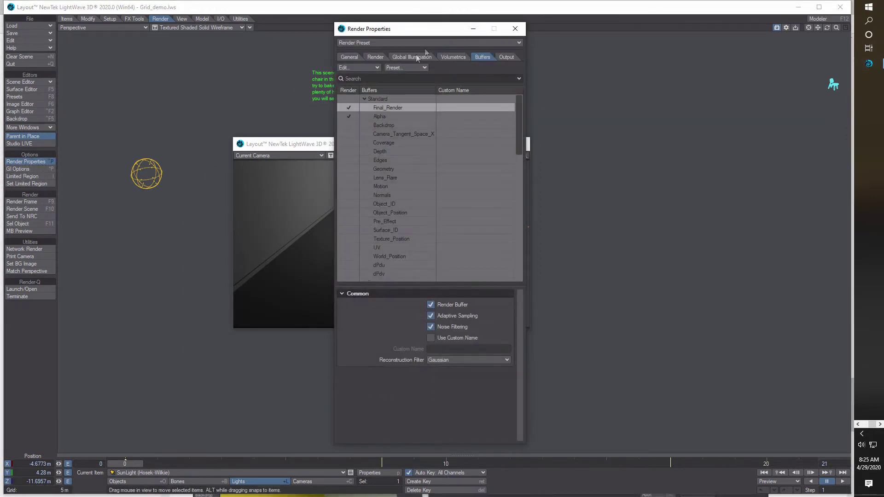
{"action": "left_click", "coordinate": [375, 57]}
Enter 4 for Reflection, Refraction and Subsurface Scattering Samples and set Diffuse Bounces to 3.
{"action": "left_click", "coordinate": [447, 208]}
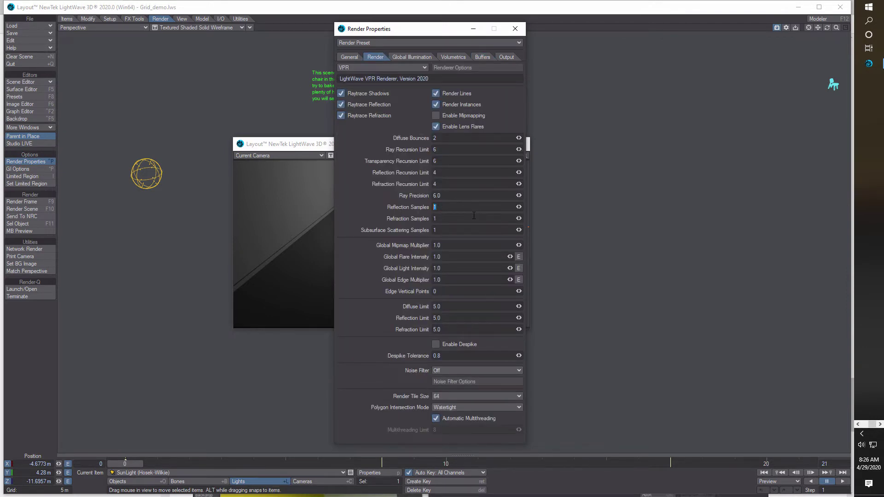
{"action": "type", "text": "4"}
{"action": "key", "text": "Tab"}
{"action": "type", "text": "4"}
{"action": "key", "text": "Tab"}
{"action": "type", "text": "43"}
{"action": "left_click", "coordinate": [664, 170]}
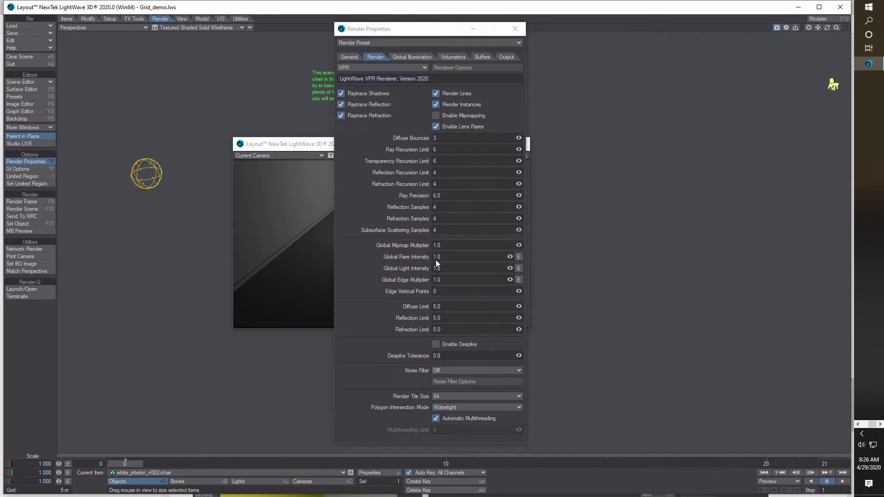
Switch to Cameras mode, close Render Properties and verify the camera's 6–18 sample range.
{"action": "left_click", "coordinate": [302, 481]}
{"action": "left_click", "coordinate": [516, 29]}
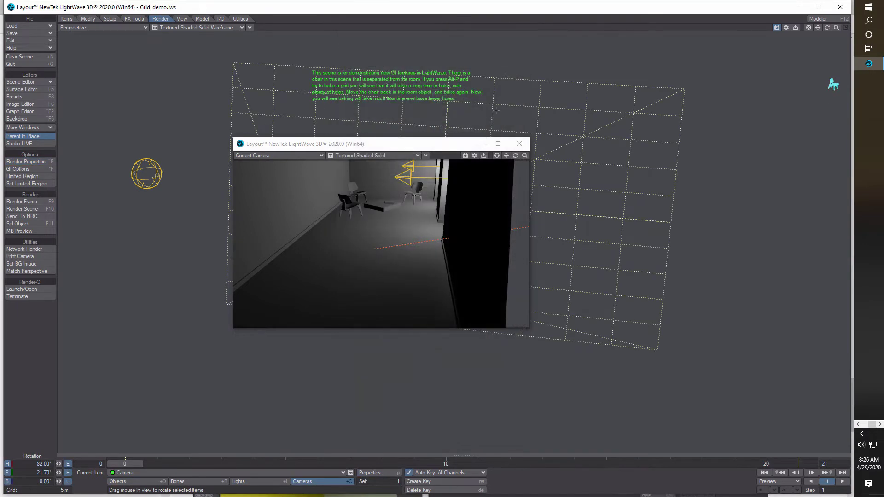
{"action": "left_click", "coordinate": [383, 472]}
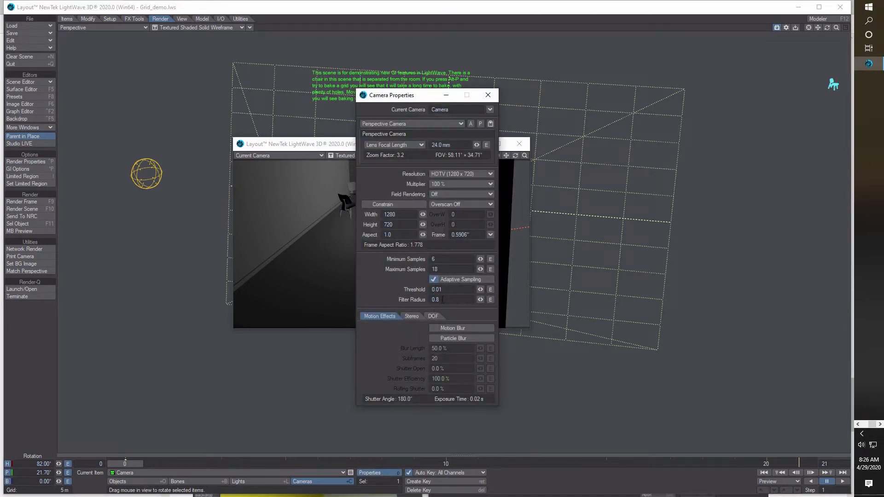
{"action": "left_click", "coordinate": [446, 94]}
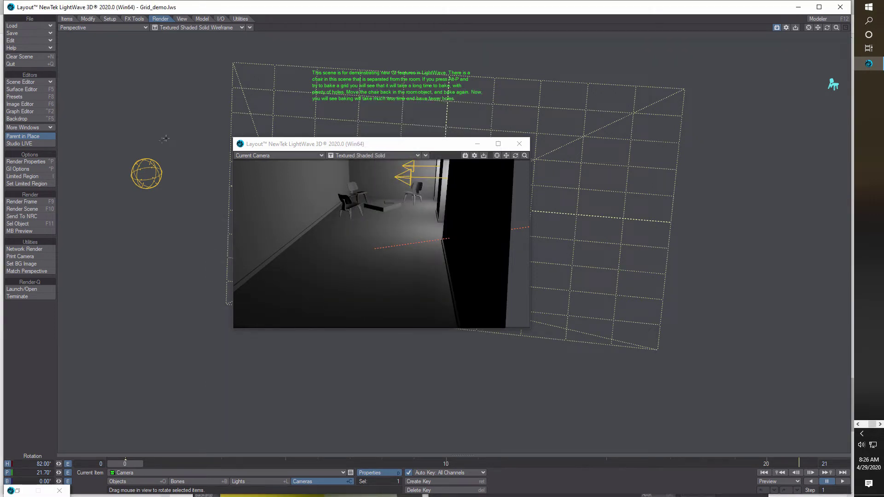
{"action": "left_click", "coordinate": [21, 170]}
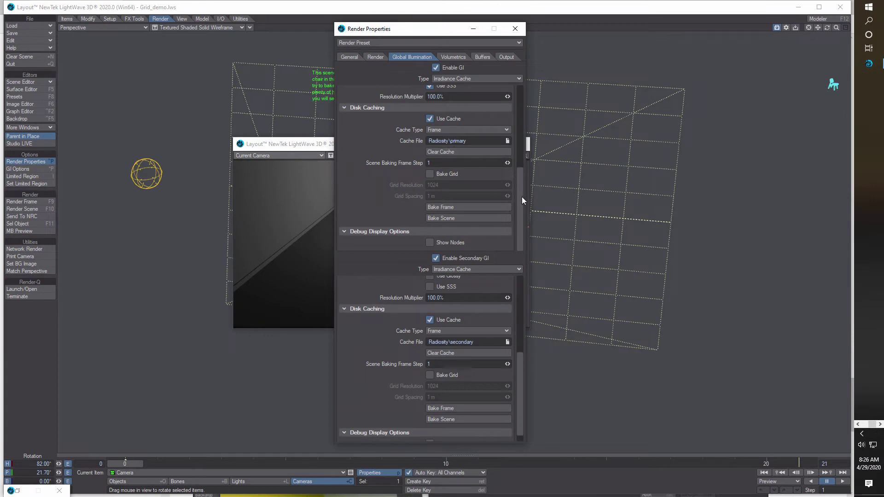
Tick Use Specular, Use Glossy and Use SSS for the secondary GI bounce.
{"action": "left_click_drag", "start_coordinate": [524, 201], "coordinate": [523, 113]}
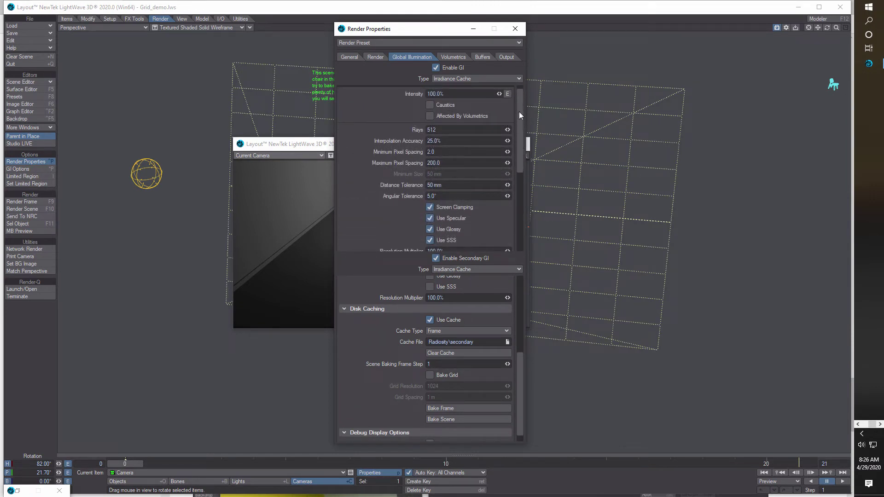
{"action": "left_click_drag", "start_coordinate": [521, 116], "coordinate": [516, 176]}
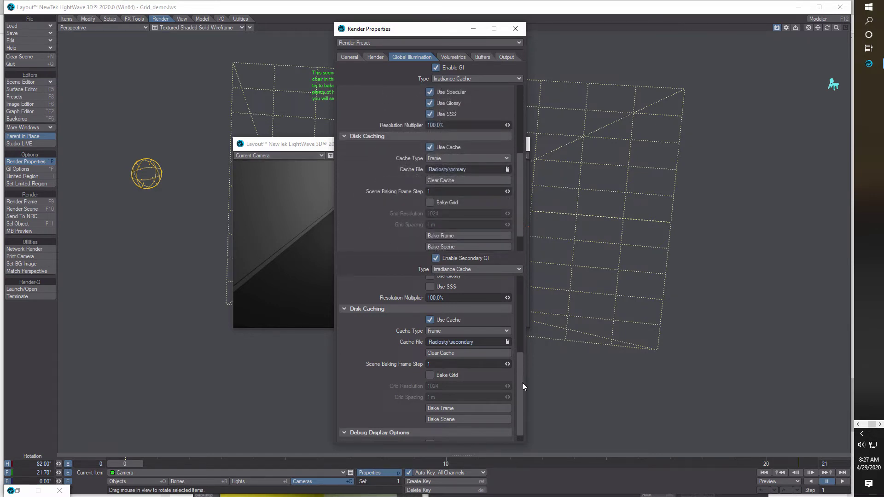
{"action": "left_click_drag", "start_coordinate": [523, 386], "coordinate": [505, 348]}
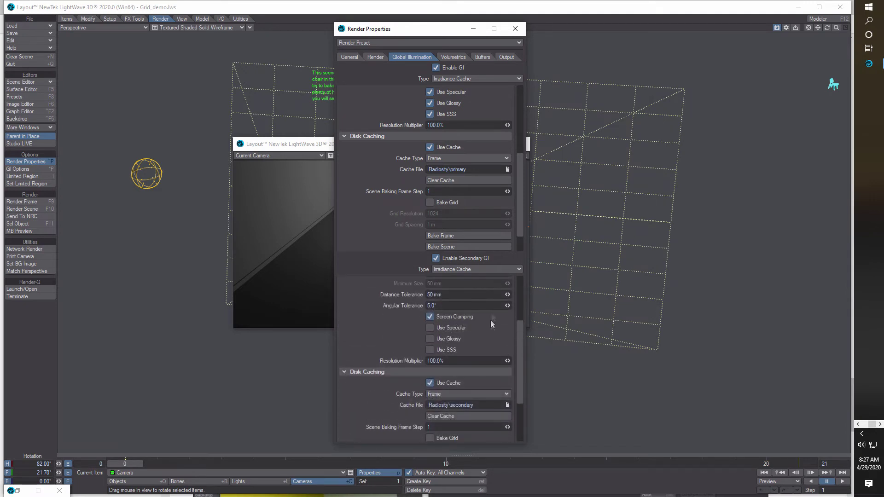
{"action": "left_click", "coordinate": [430, 328]}
{"action": "left_click", "coordinate": [431, 339]}
{"action": "left_click", "coordinate": [430, 349]}
Confirm the primary GI Cache Type stays on Frame.
{"action": "left_click_drag", "start_coordinate": [518, 339], "coordinate": [512, 225]}
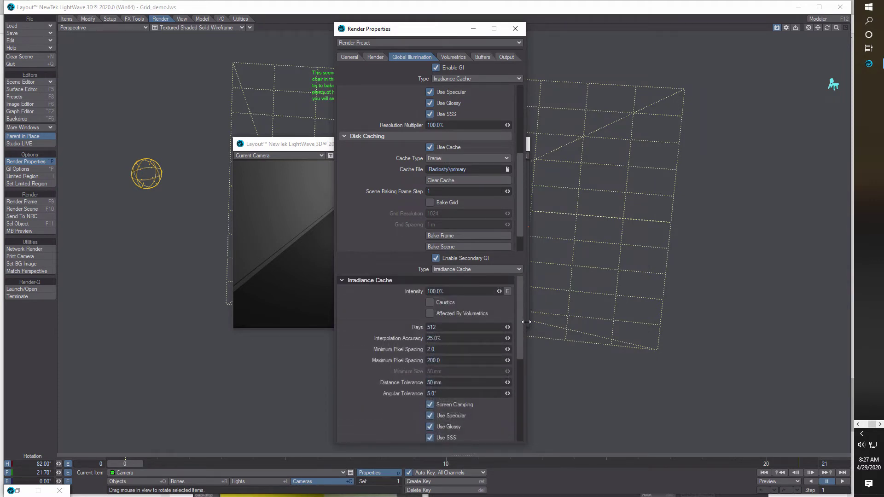
{"action": "left_click_drag", "start_coordinate": [521, 302], "coordinate": [518, 371]}
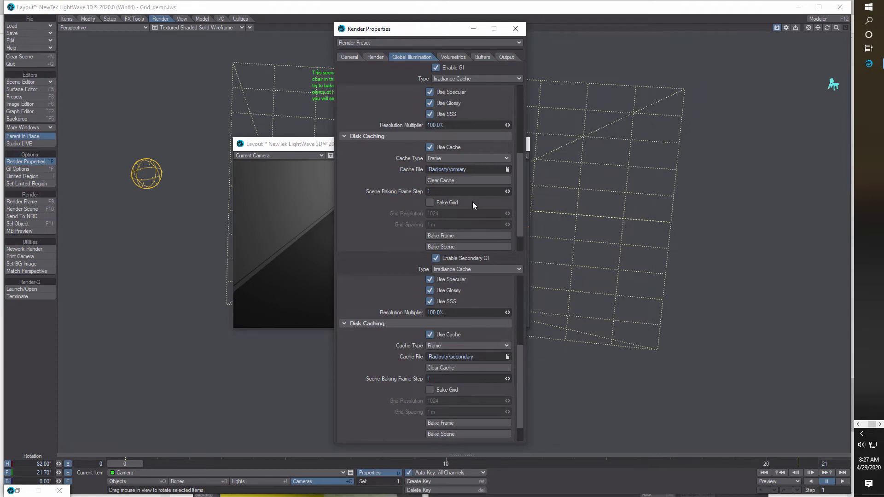
{"action": "left_click", "coordinate": [505, 158]}
{"action": "left_click", "coordinate": [507, 159]}
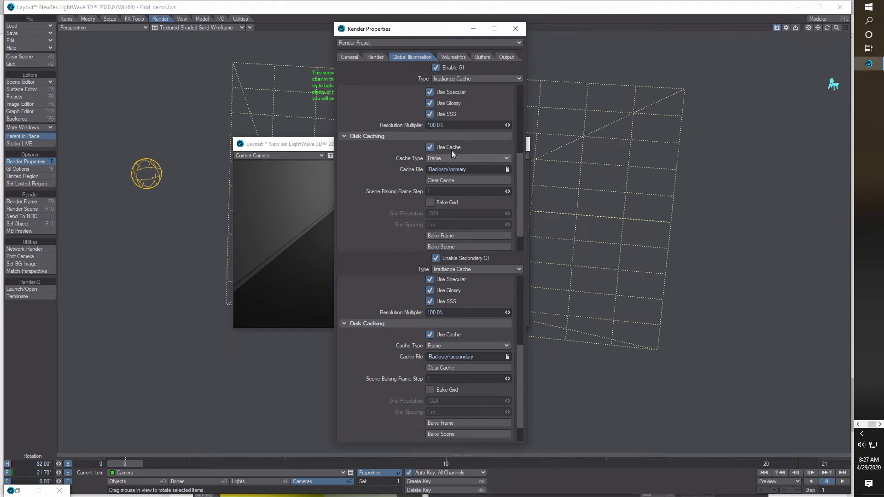
{"action": "left_click_drag", "start_coordinate": [522, 171], "coordinate": [516, 109]}
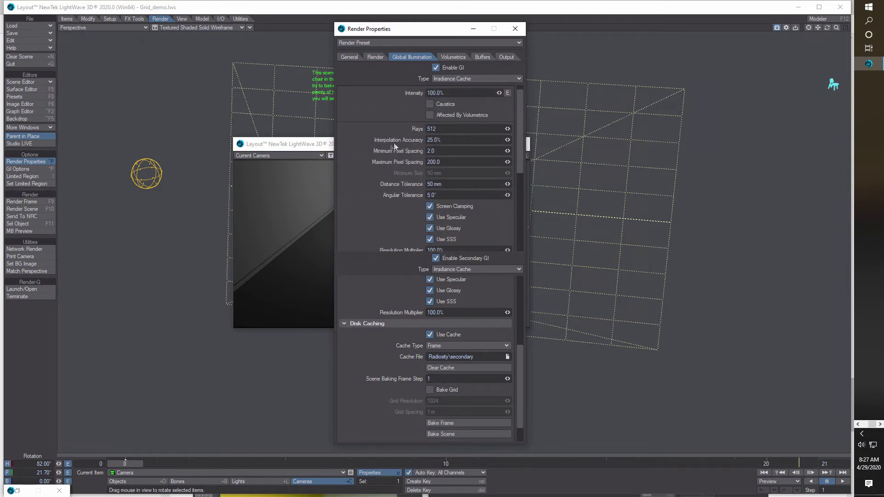
Change the Irradiance Cache Interpolation Accuracy from 25% to 20%.
{"action": "double_click", "coordinate": [448, 140]}
{"action": "type", "text": "20"}
{"action": "scroll", "coordinate": [473, 169], "scroll_direction": "down", "scroll_amount": 5}
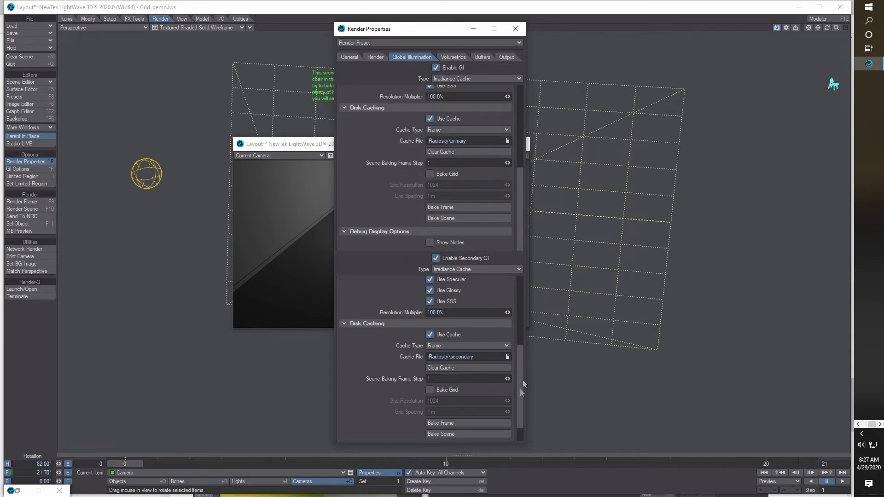
{"action": "left_click_drag", "start_coordinate": [520, 388], "coordinate": [522, 342]}
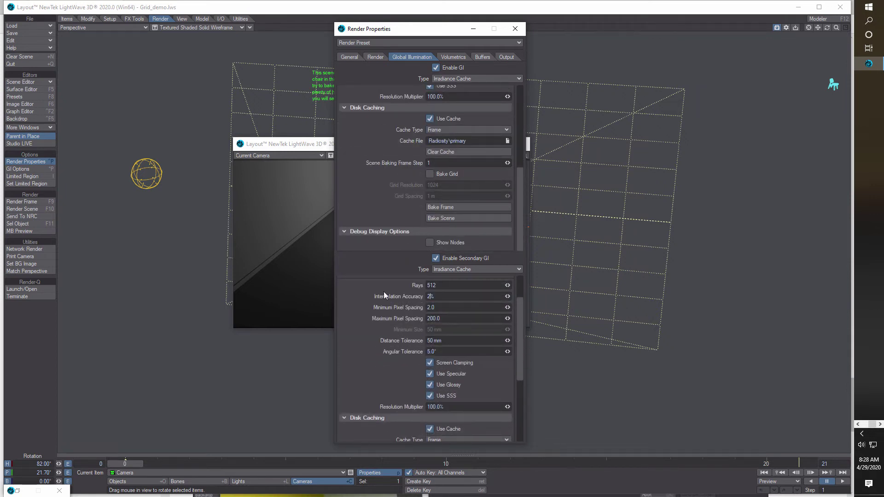
{"action": "key", "text": "Tab"}
{"action": "left_click_drag", "start_coordinate": [519, 323], "coordinate": [516, 397]}
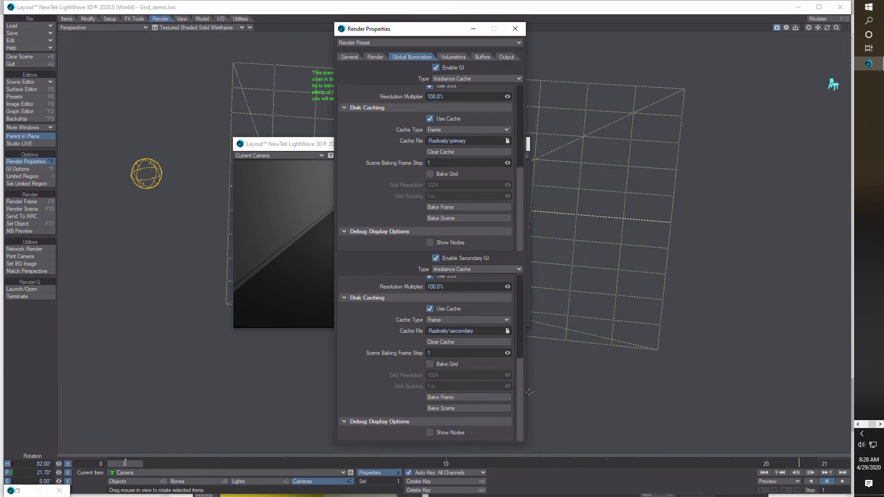
{"action": "scroll", "coordinate": [522, 363], "scroll_direction": "up", "scroll_amount": 2}
Bake Frame for the secondary GI cache, then for the primary GI cache.
{"action": "scroll", "coordinate": [523, 366], "scroll_direction": "down", "scroll_amount": 2}
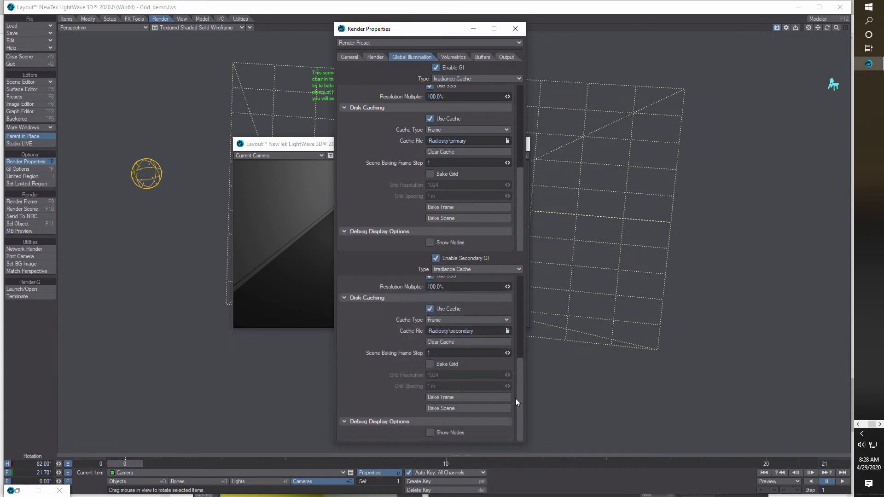
{"action": "left_click", "coordinate": [466, 397]}
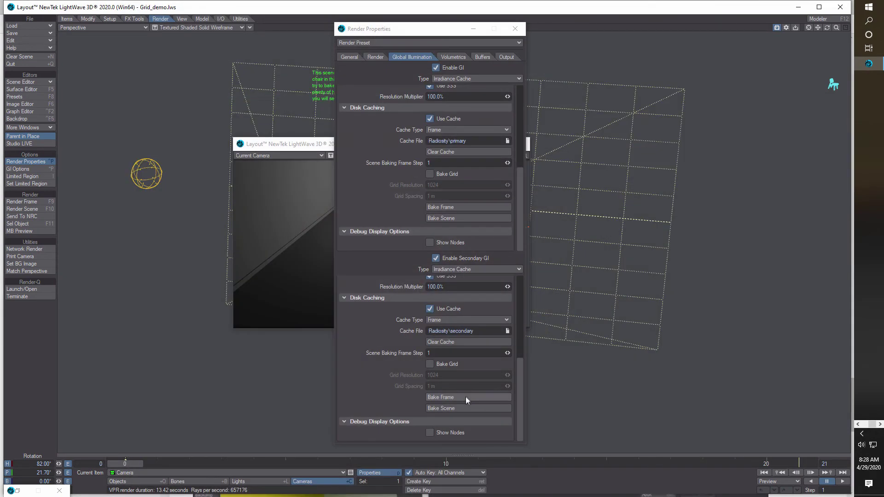
{"action": "left_click", "coordinate": [471, 206]}
Minimize Render Properties and render frame 0 with Render Frame (F9).
{"action": "left_click", "coordinate": [474, 29]}
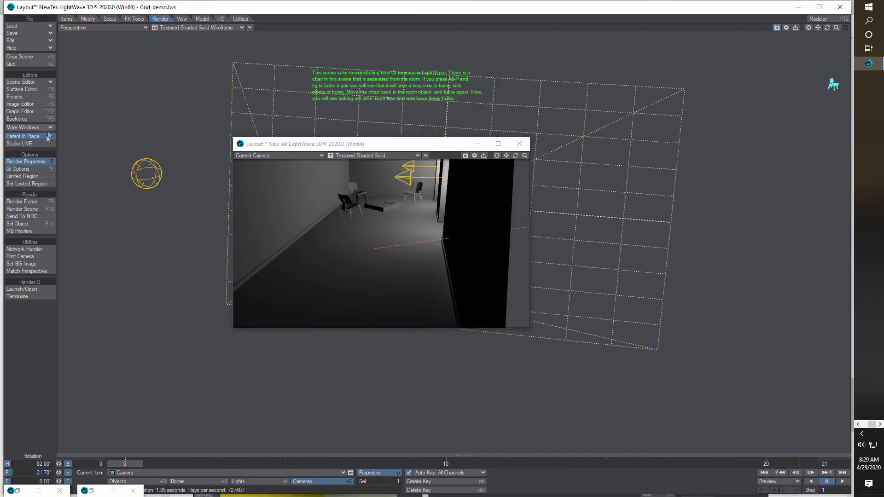
{"action": "left_click", "coordinate": [36, 201]}
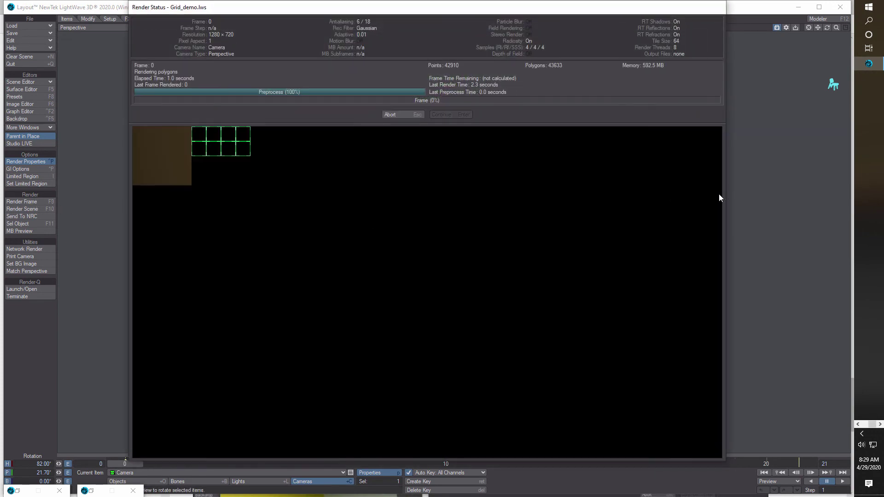